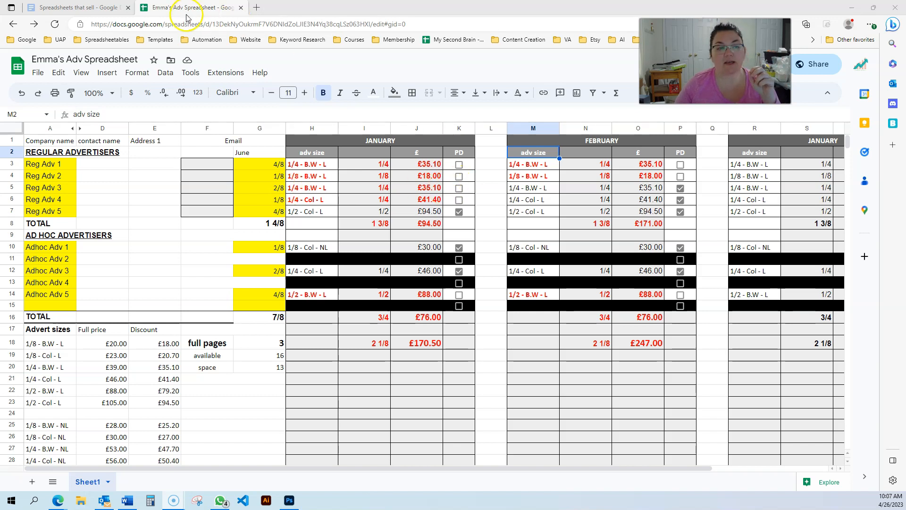
# Open the conditional format rule =$K3=FALSE covering the January range H3:J30 to examine its settings.
pyautogui.click(545, 171)
pyautogui.click(536, 248)
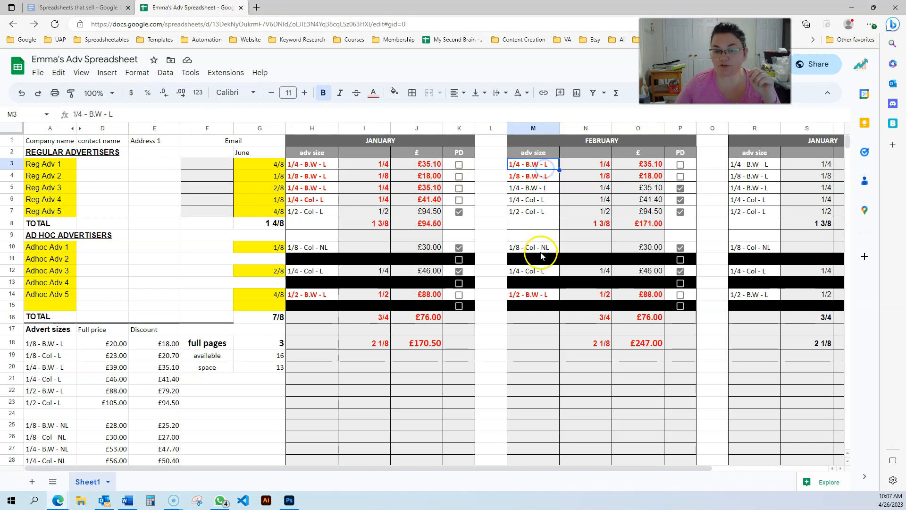
pyautogui.click(532, 177)
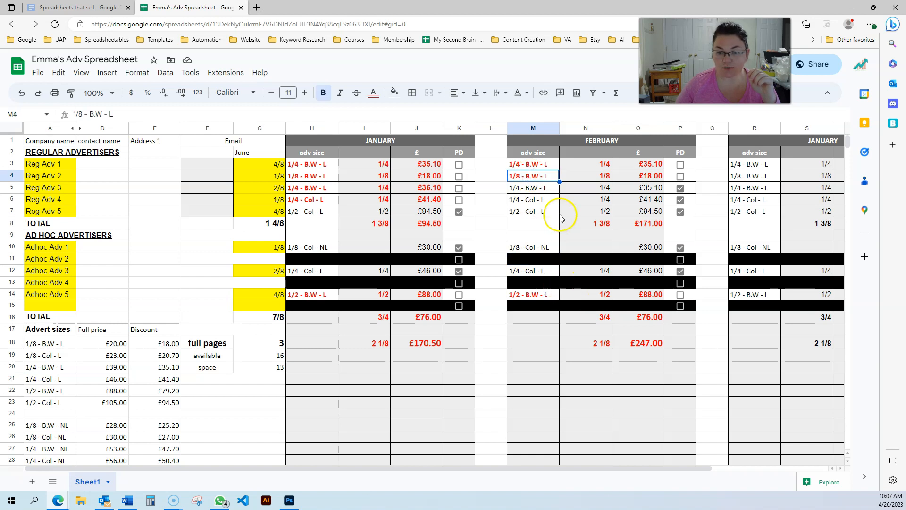
pyautogui.click(137, 72)
pyautogui.click(187, 254)
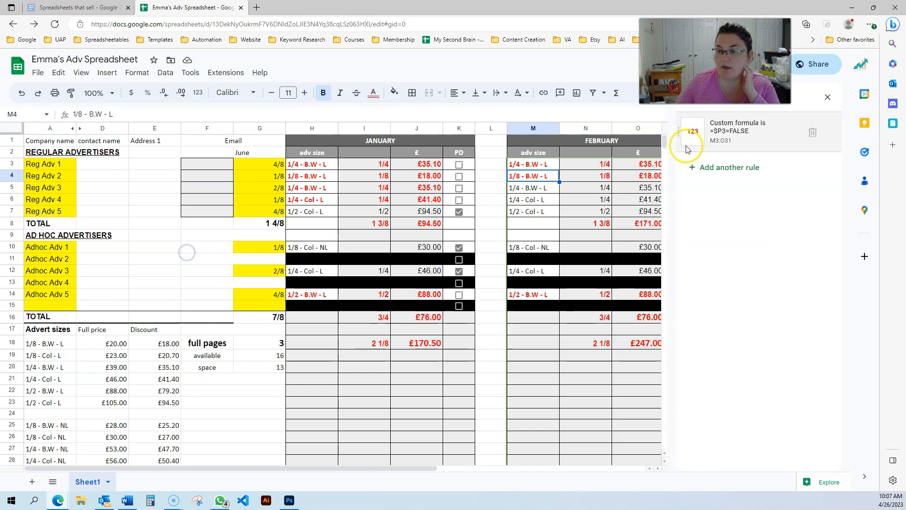
pyautogui.moveTo(336, 468); pyautogui.dragTo(424, 469)
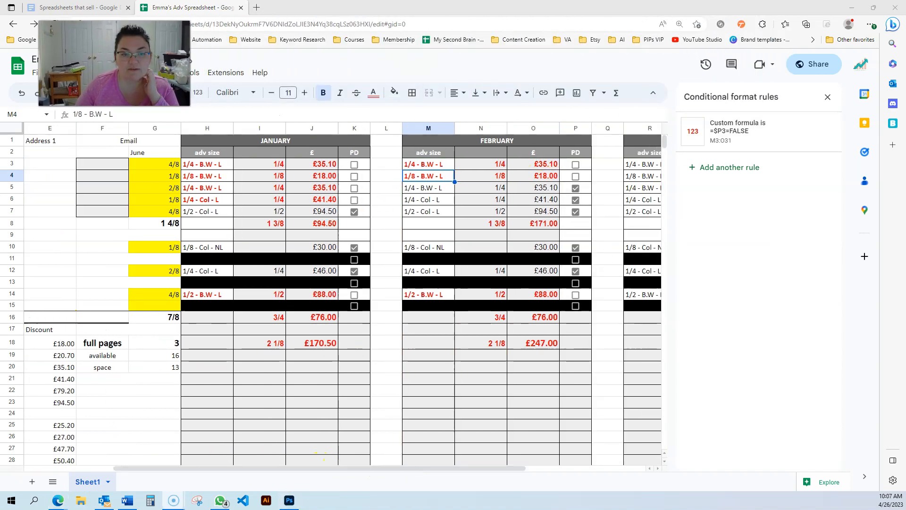
pyautogui.click(209, 168)
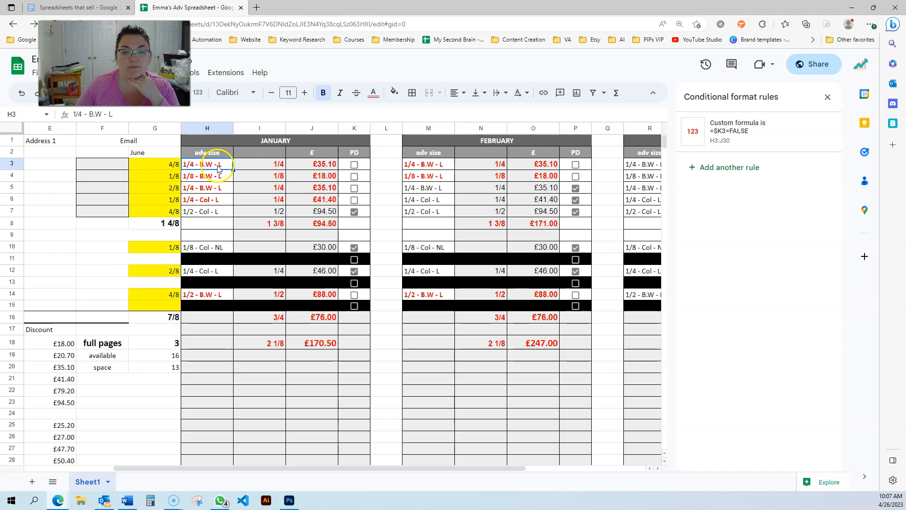
pyautogui.click(751, 126)
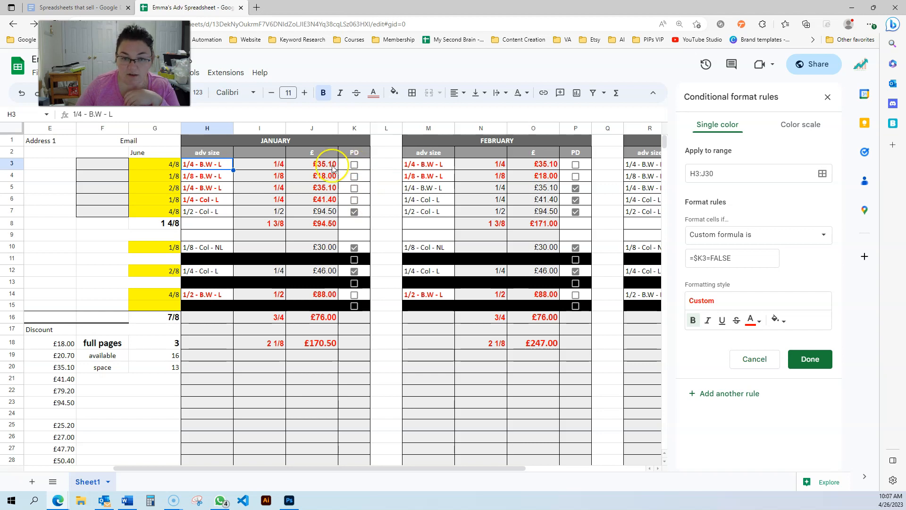
# Tick the January PD checkboxes for Reg Adv 1 to Reg Adv 4.
pyautogui.click(354, 165)
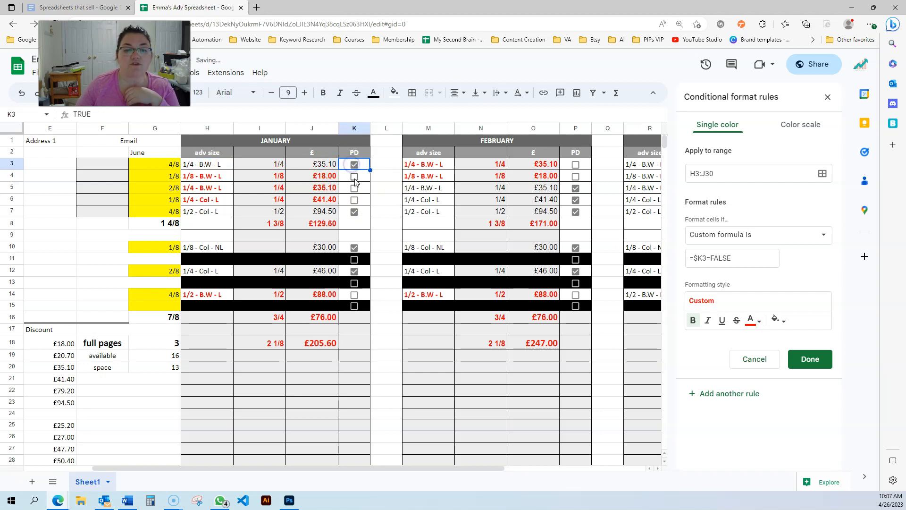
pyautogui.click(355, 177)
pyautogui.click(354, 189)
pyautogui.click(354, 200)
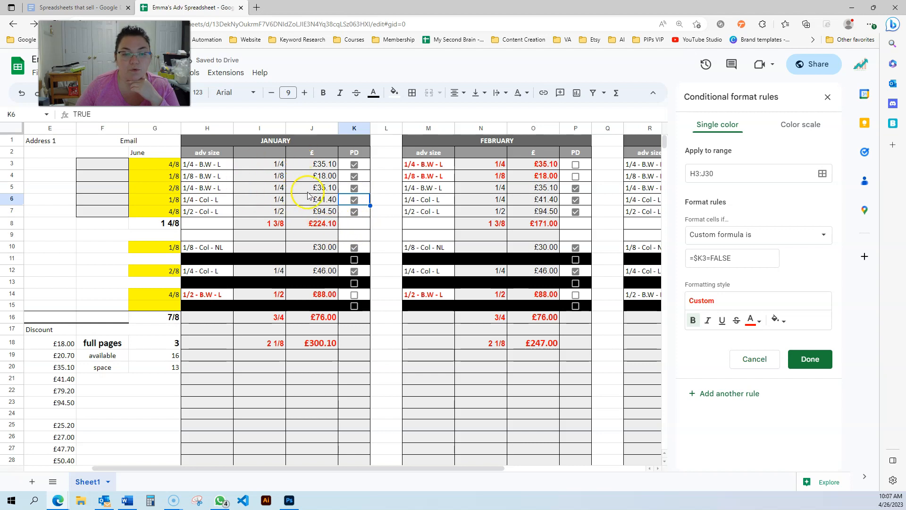
# Untick the January PD checkboxes for all five regular advertisers, K3 to K7.
pyautogui.click(354, 165)
pyautogui.click(355, 177)
pyautogui.click(354, 188)
pyautogui.click(354, 200)
pyautogui.click(355, 211)
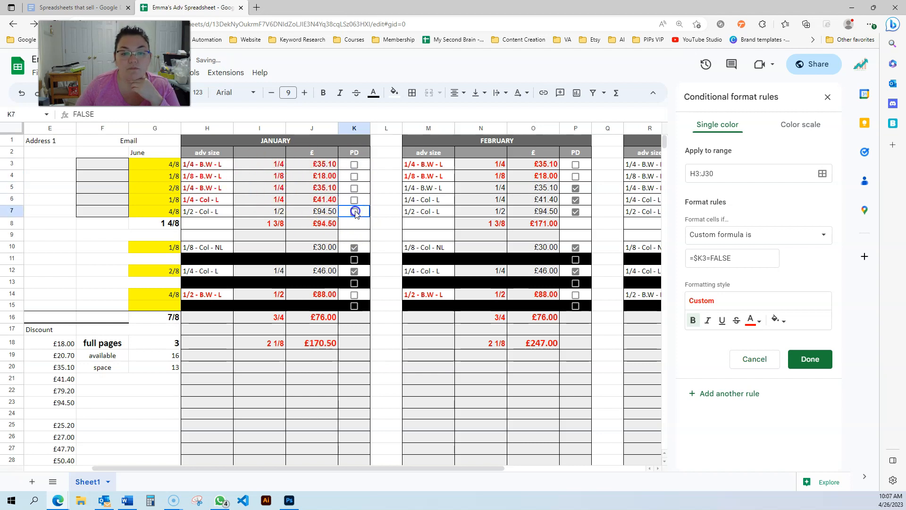
# Mark all booked January adverts as paid by ticking PD for Adhoc Adv 1, 3 and 5 and Reg Adv 1 to 5.
pyautogui.click(356, 248)
pyautogui.click(354, 271)
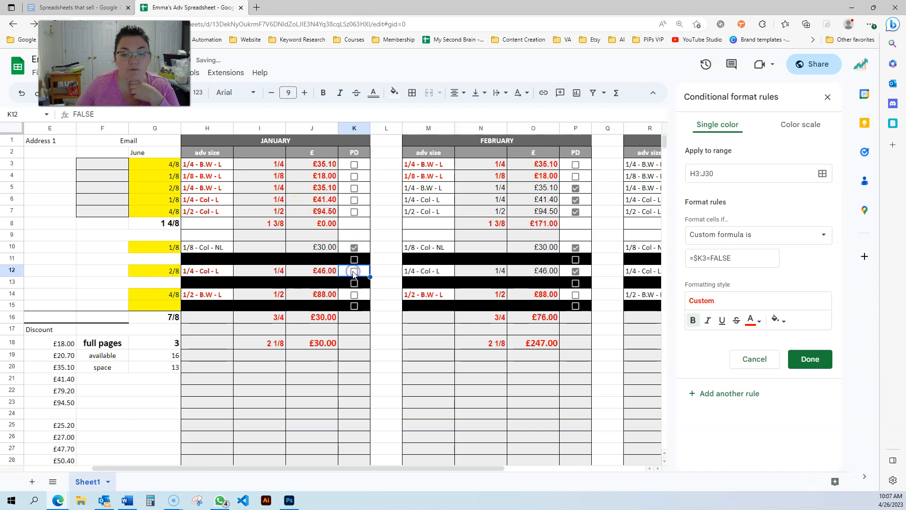
pyautogui.click(354, 295)
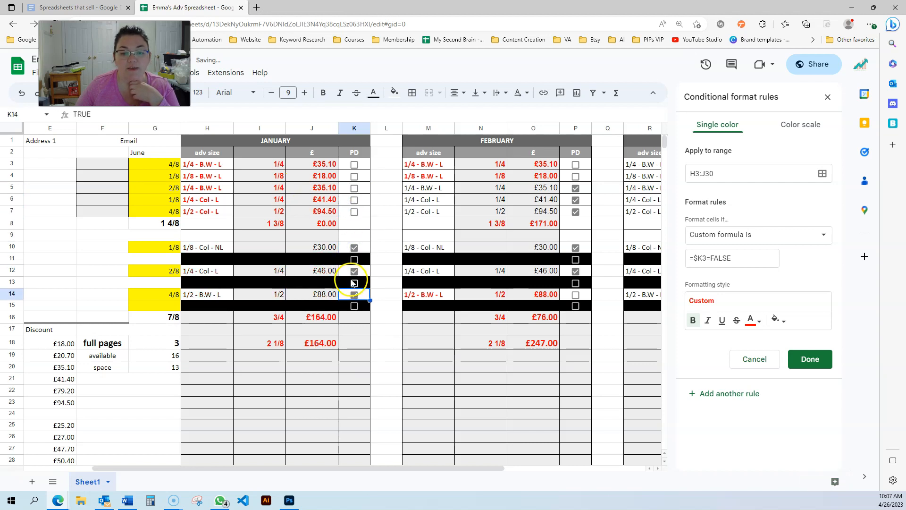
pyautogui.click(354, 211)
pyautogui.click(354, 200)
pyautogui.click(354, 188)
pyautogui.click(354, 176)
pyautogui.click(354, 166)
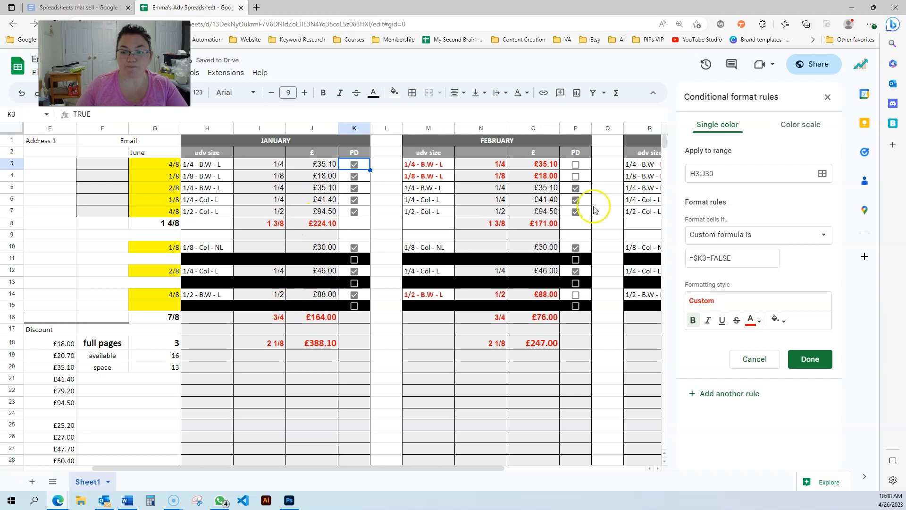
# Leave the =$K3=FALSE rule and open the =$H10="" rule that blacks out empty January ad hoc rows.
pyautogui.click(739, 359)
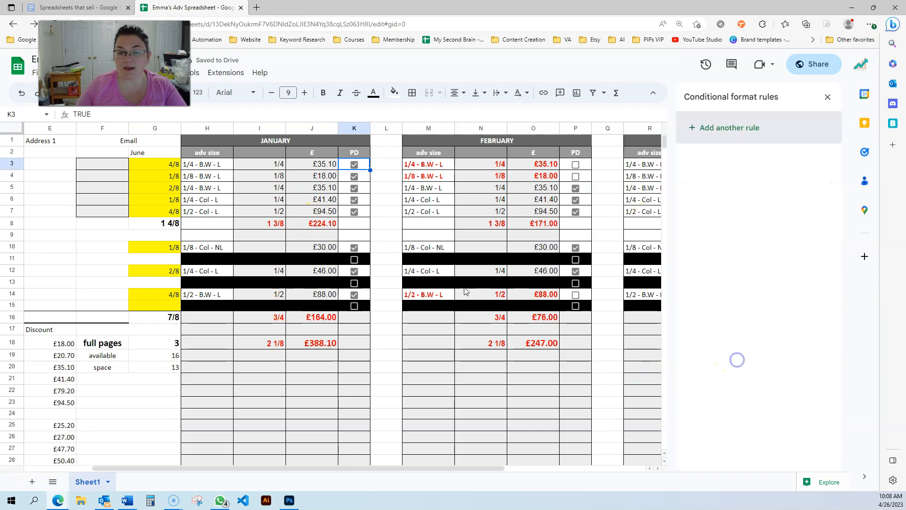
pyautogui.click(201, 263)
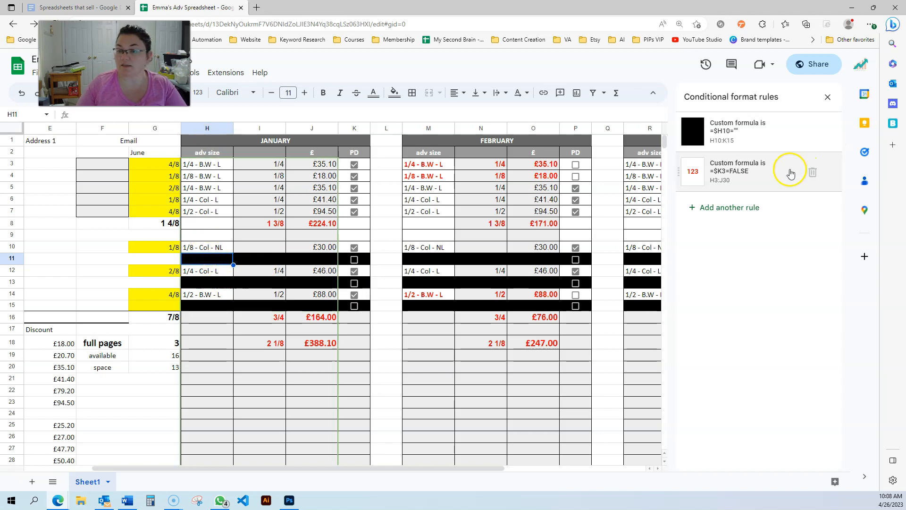
pyautogui.click(738, 134)
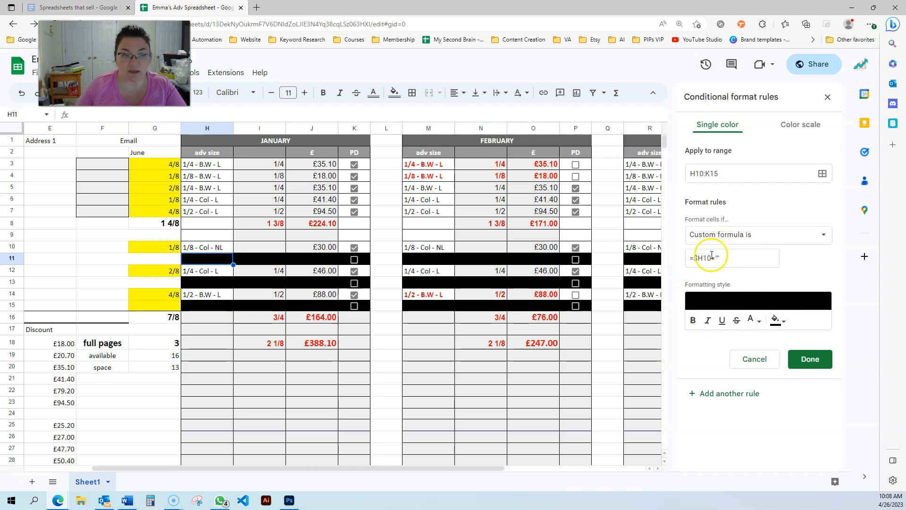
# Clear the January ad size for Adhoc Adv 1 in H10 and untick the PD checkboxes in K10, K12 and K14.
pyautogui.click(204, 249)
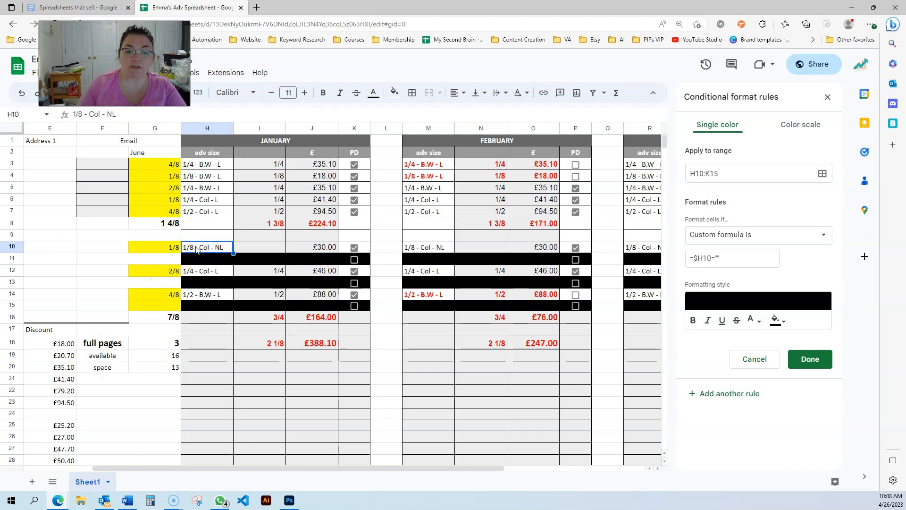
pyautogui.press('Delete')
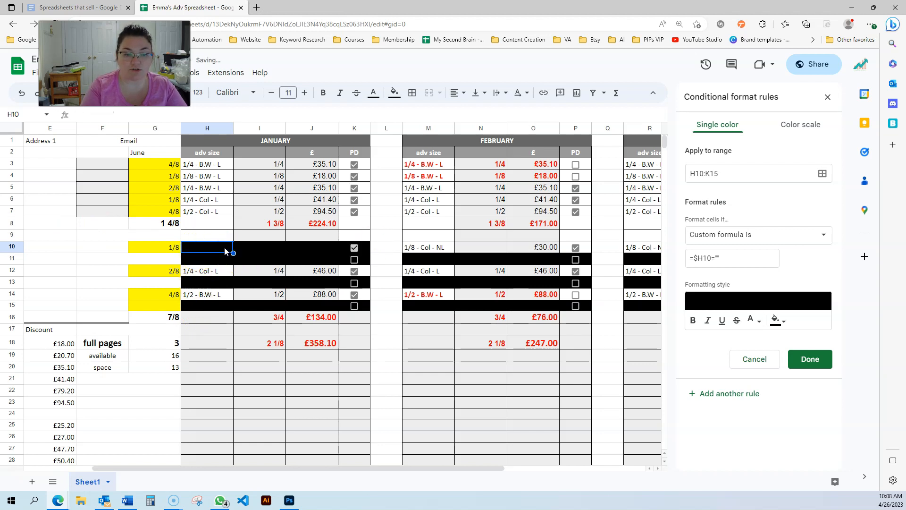
pyautogui.click(355, 247)
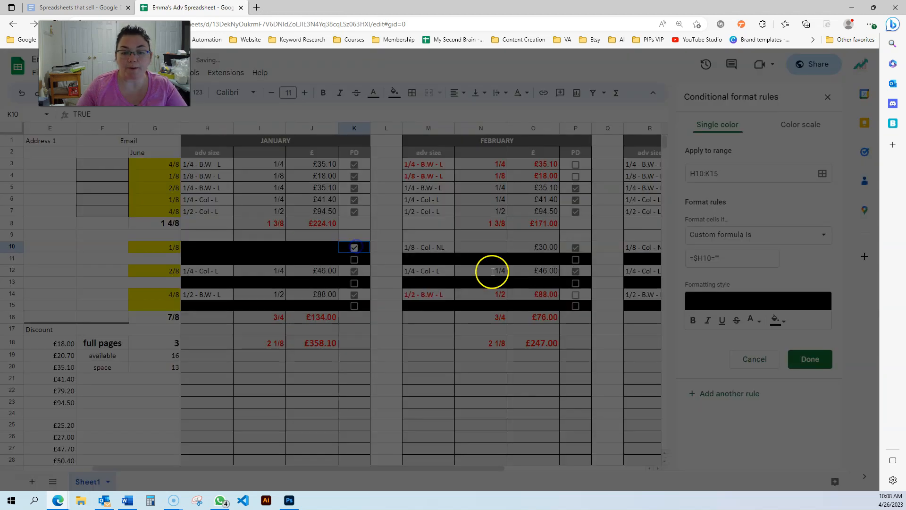
pyautogui.click(556, 285)
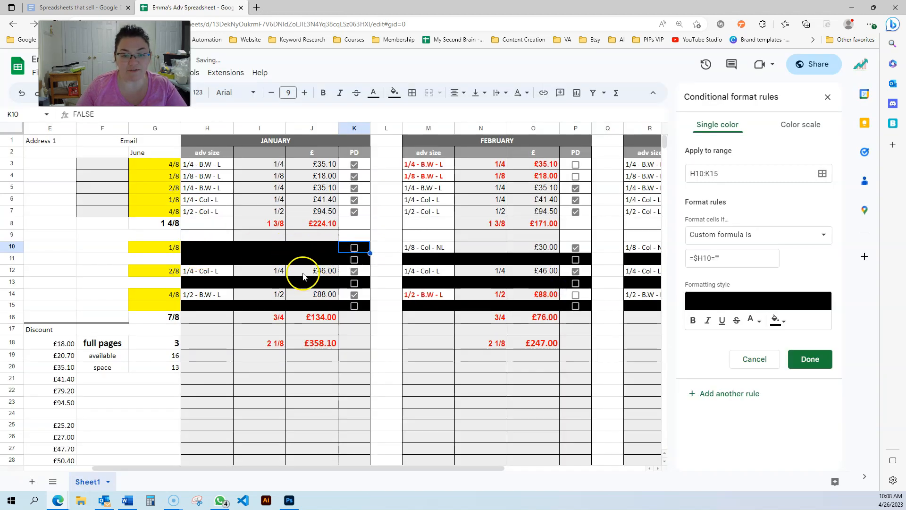
pyautogui.click(355, 271)
pyautogui.click(355, 295)
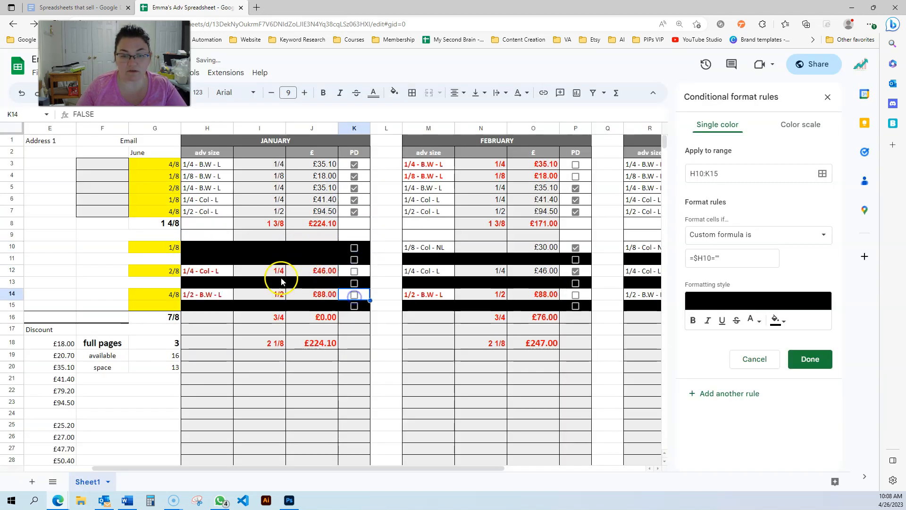
# Clear the January ad sizes for Adhoc Adv 3 and Adhoc Adv 5 in H12 and H14.
pyautogui.click(202, 249)
pyautogui.click(204, 268)
pyautogui.press('Delete')
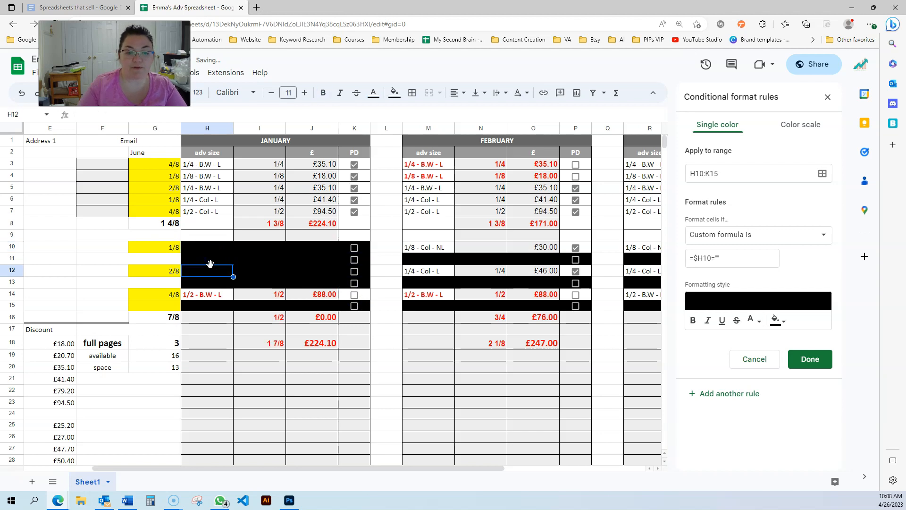
pyautogui.click(207, 287)
pyautogui.click(208, 292)
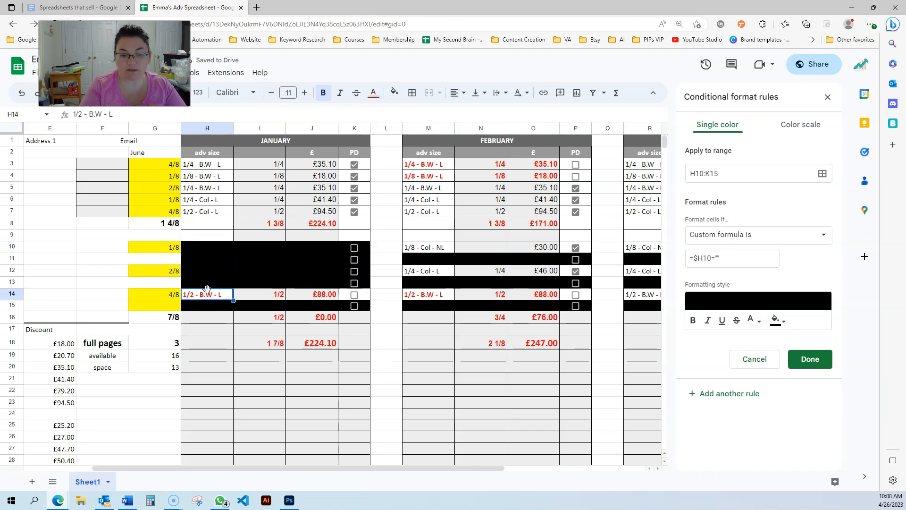
pyautogui.press('Delete')
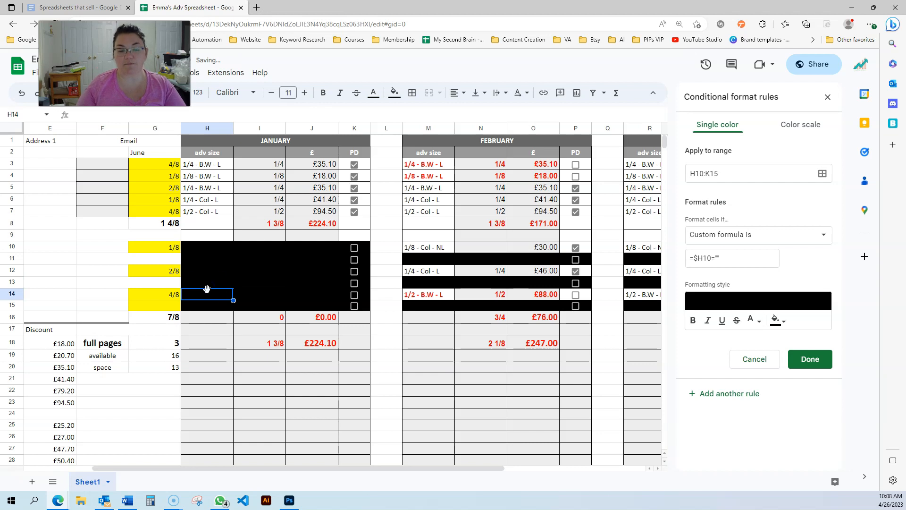
# Undo the clearing of H14 and H12 and the unticking of the PD checkbox in K14.
pyautogui.click(201, 265)
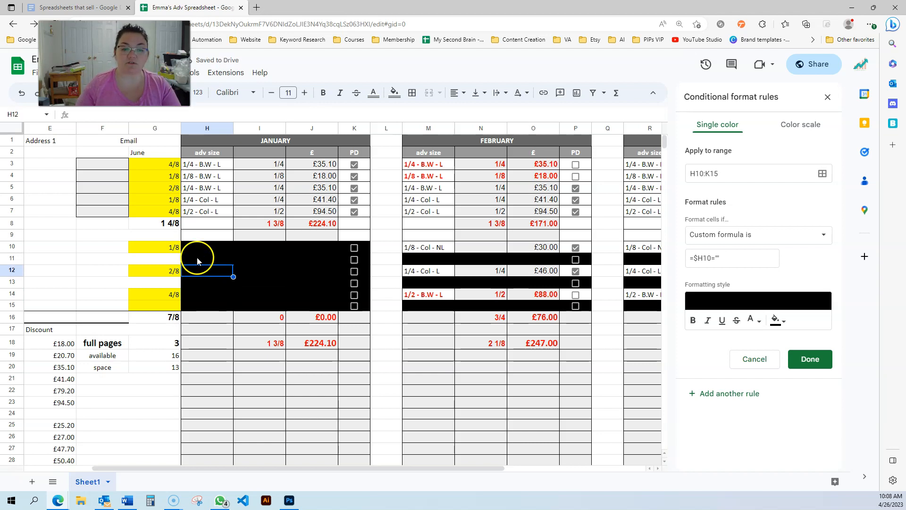
pyautogui.click(202, 249)
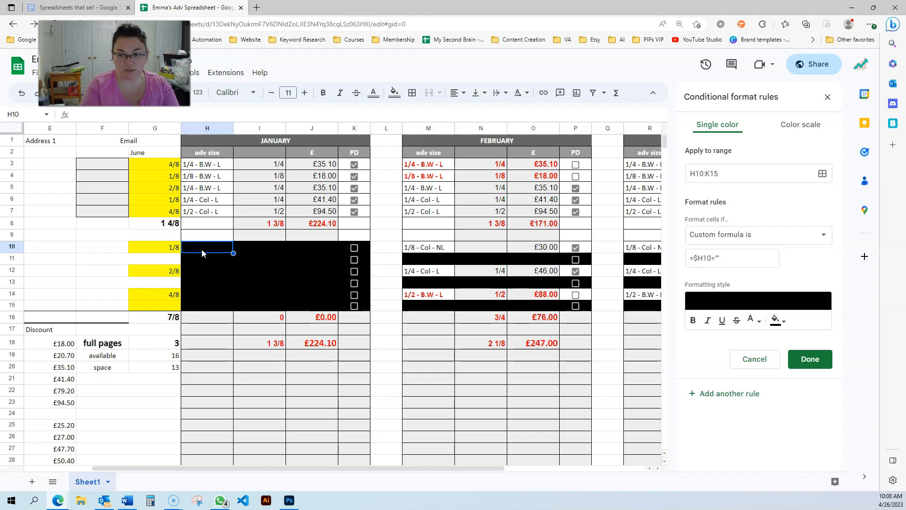
pyautogui.hotkey('ctrl', 'z')
pyautogui.hotkey('ctrl', 'z')
pyautogui.hotkey('ctrl', 'z')
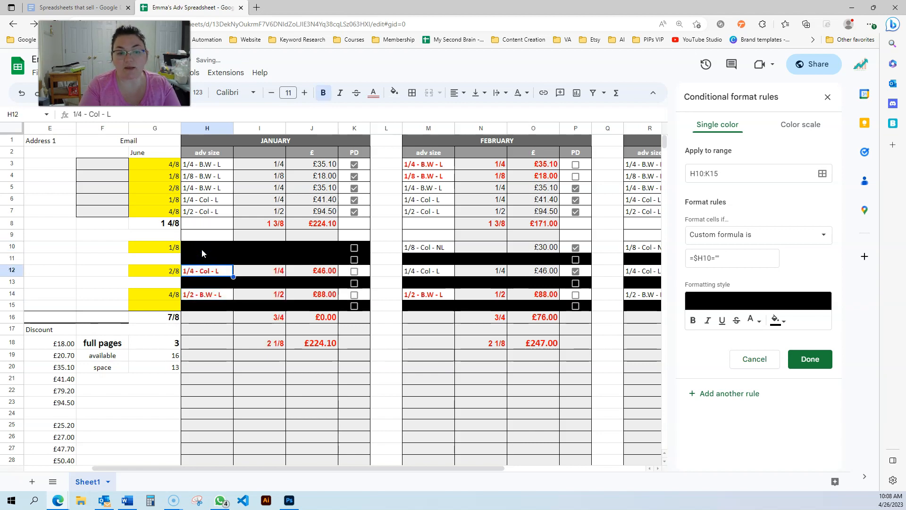
pyautogui.click(207, 293)
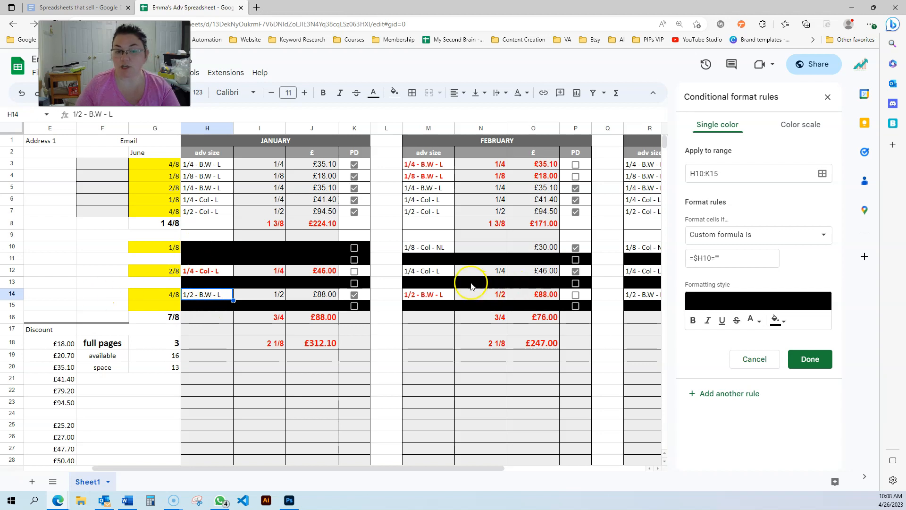
# Close the open rule, move the =$K3=FALSE rule above the =$H10="" rule, and return the =$H10="" rule to first place.
pyautogui.click(755, 368)
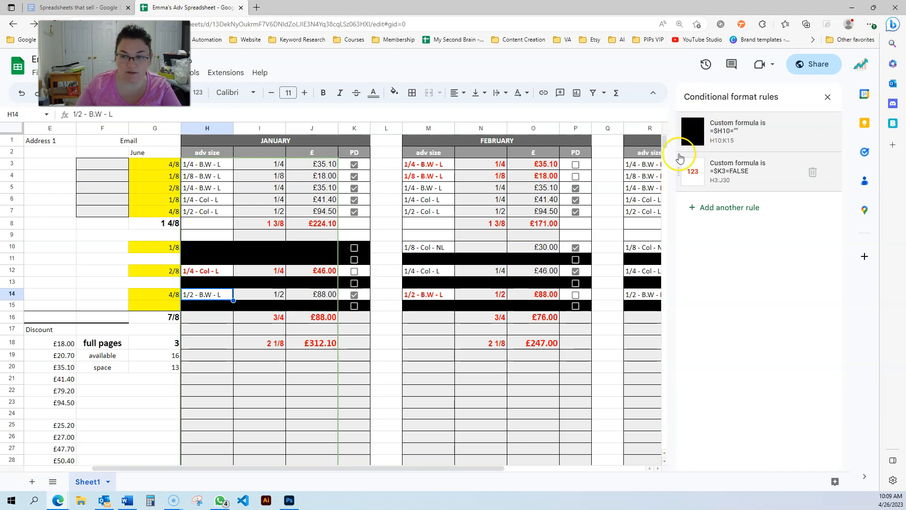
pyautogui.moveTo(678, 180)
pyautogui.mouseDown()
pyautogui.moveTo(676, 150)
pyautogui.moveTo(678, 174)
pyautogui.mouseUp()
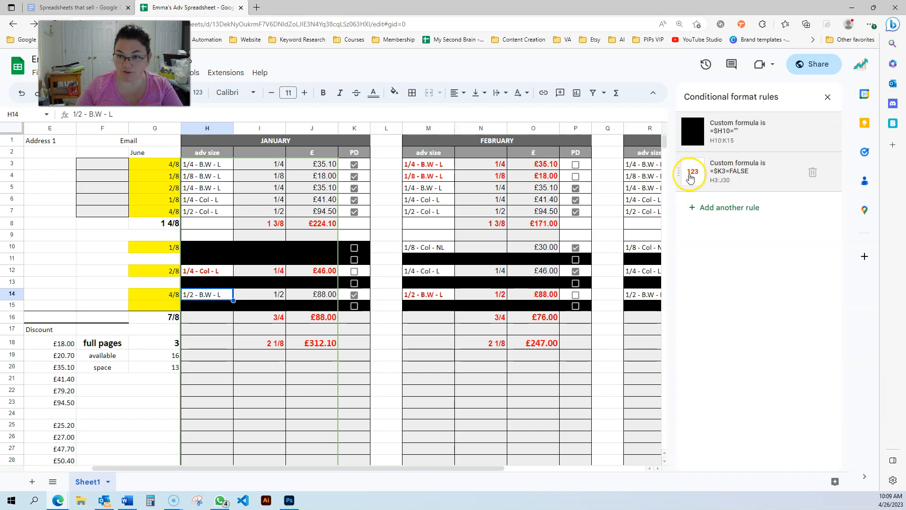
pyautogui.moveTo(680, 172); pyautogui.dragTo(678, 133)
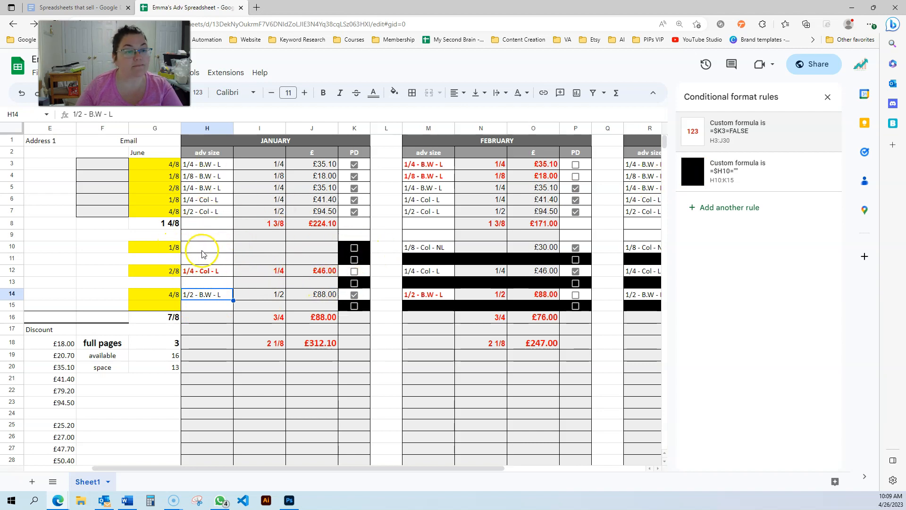
pyautogui.moveTo(678, 170)
pyautogui.moveTo(678, 171); pyautogui.dragTo(680, 136)
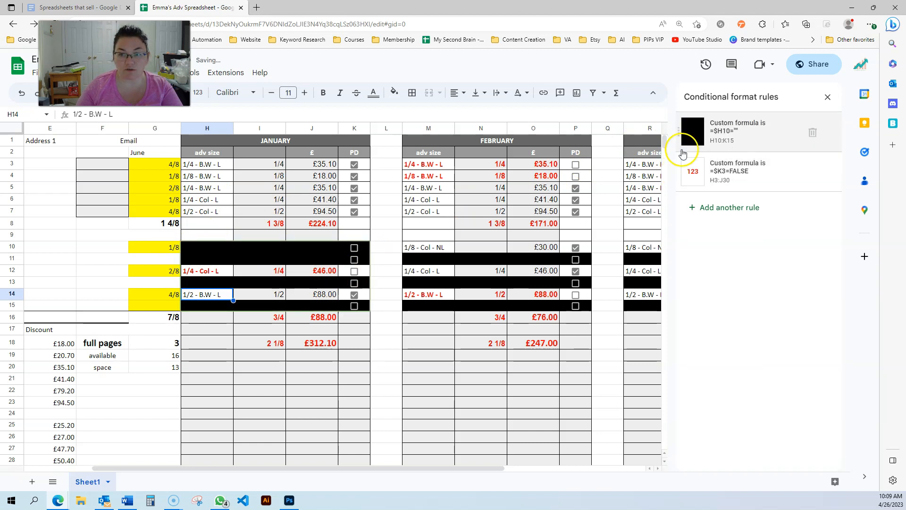
# Copy the ad size 1/4 - Col - L from H12 into H10, the January entry for Adhoc Adv 1.
pyautogui.click(202, 251)
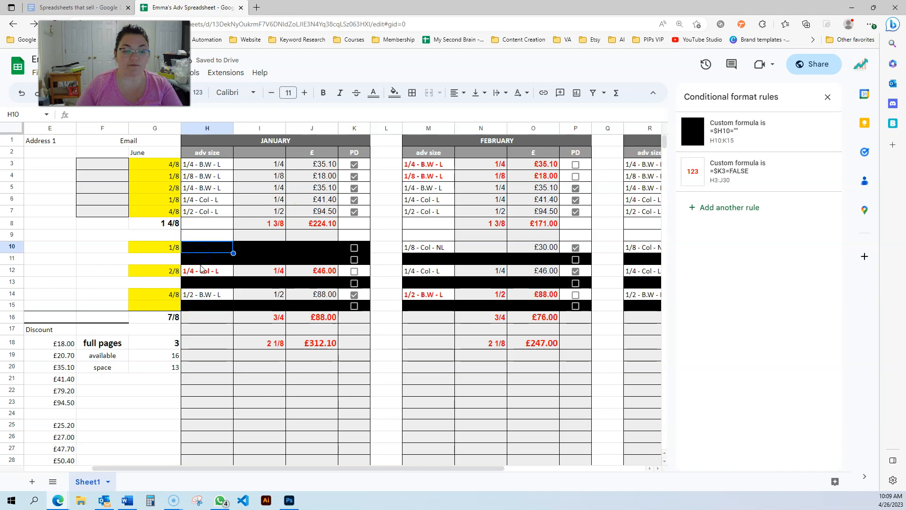
pyautogui.click(197, 272)
pyautogui.hotkey('ctrl', 'c')
pyautogui.click(208, 247)
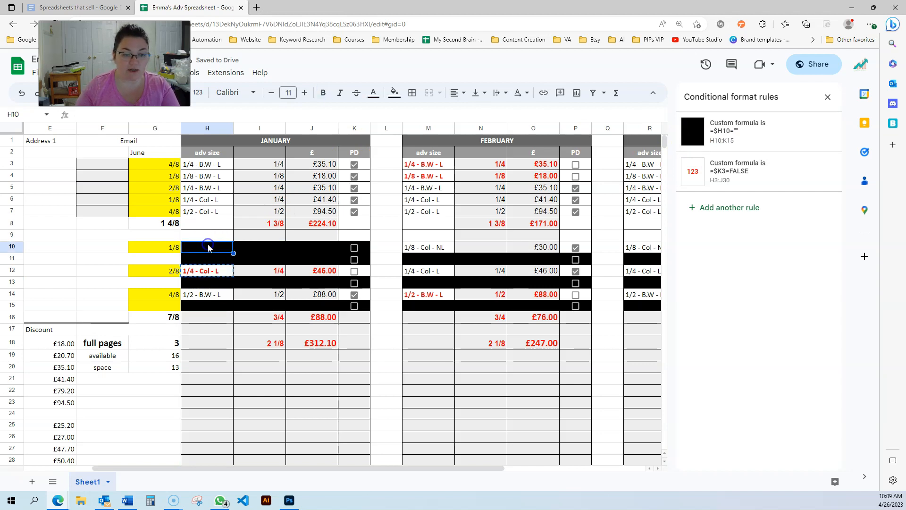
pyautogui.hotkey('ctrl', 'v')
# From the blank cell H11, review the =$H10="" rule for H10:K15 and cancel out of it.
pyautogui.press('Down')
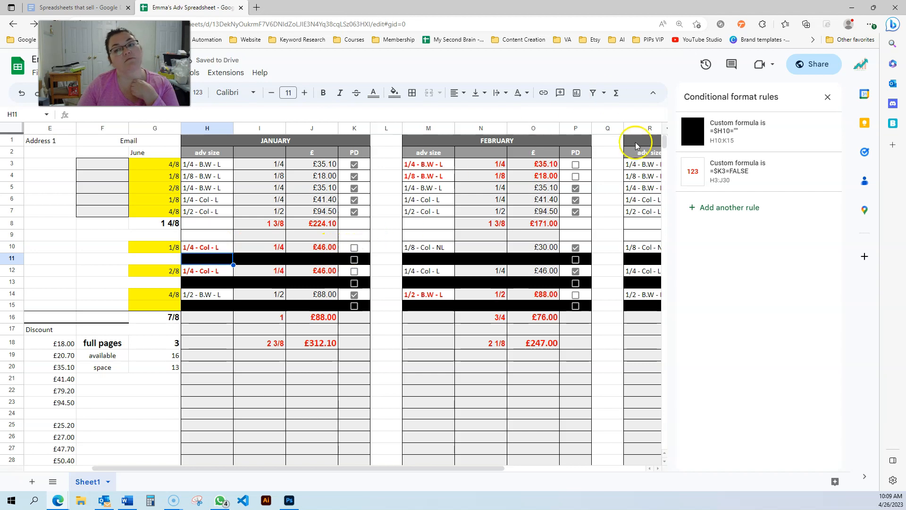
pyautogui.click(742, 134)
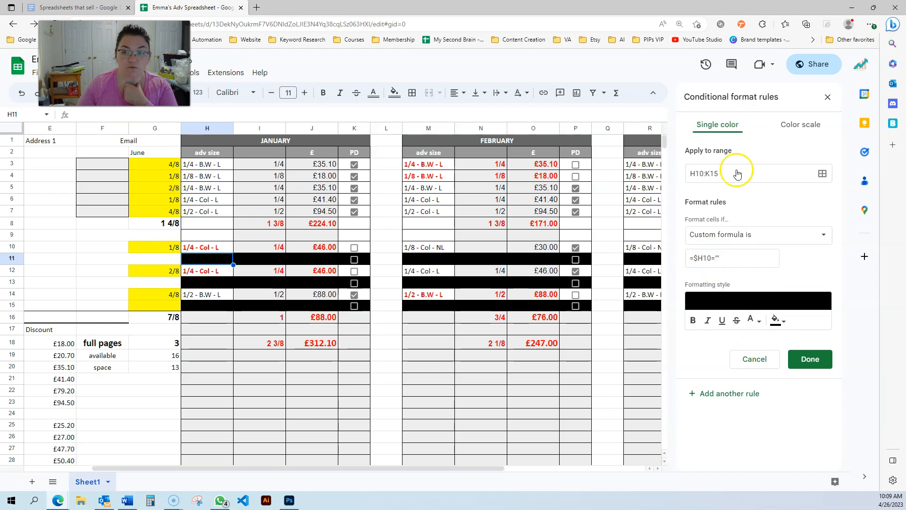
pyautogui.click(751, 358)
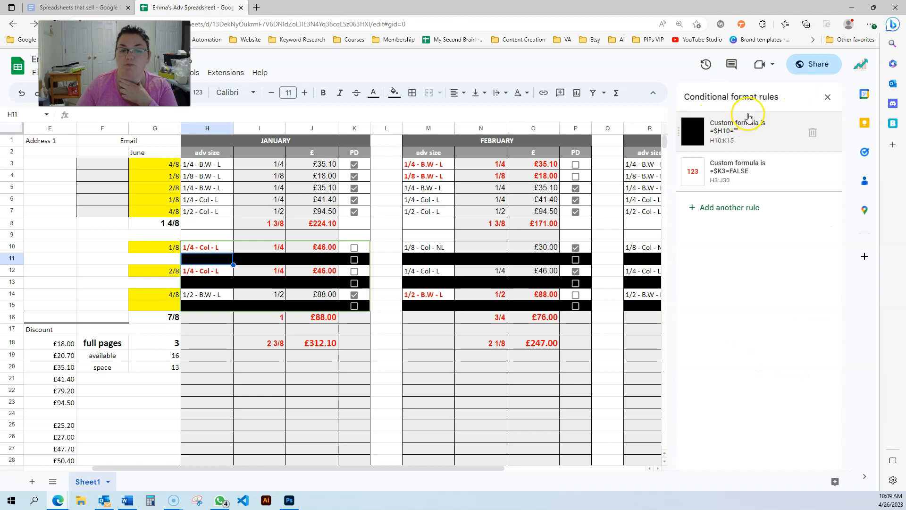